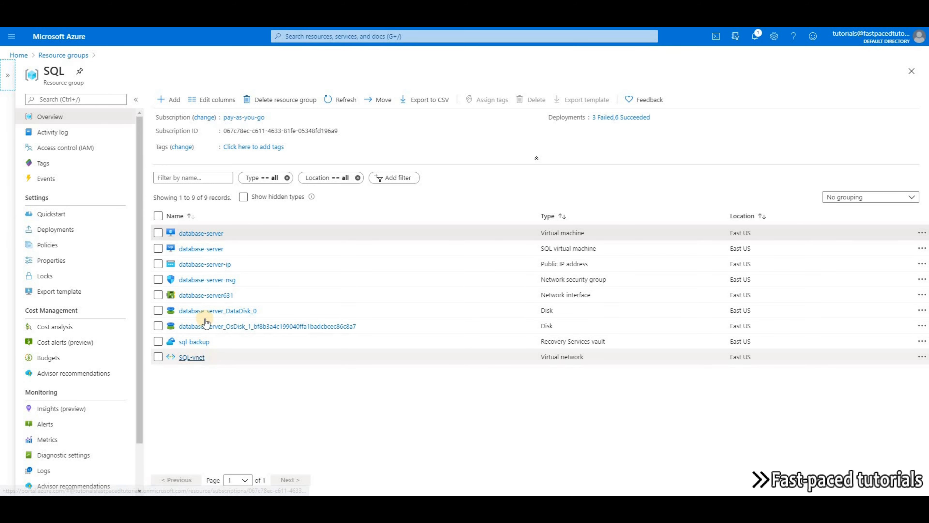
- Review the database-server virtual machine's inbound port rules and network topology, and return to its overview
click(201, 233)
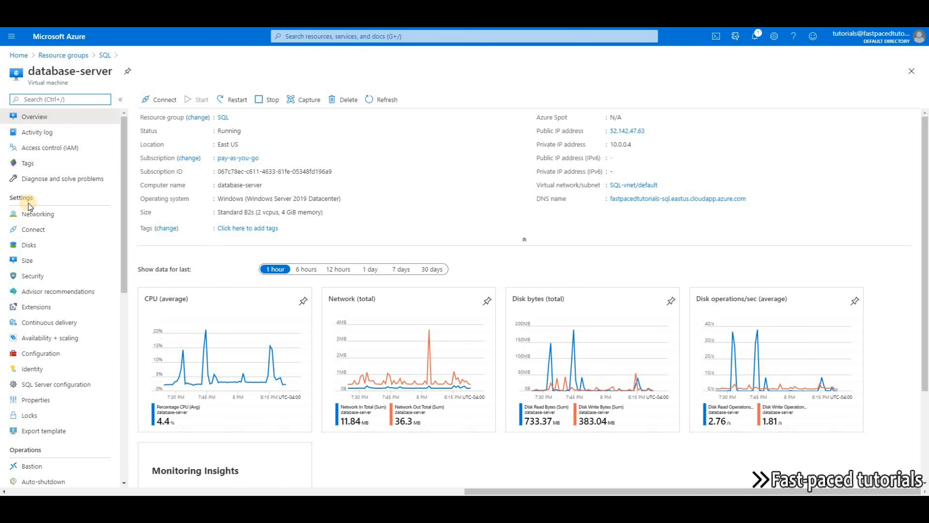
click(40, 217)
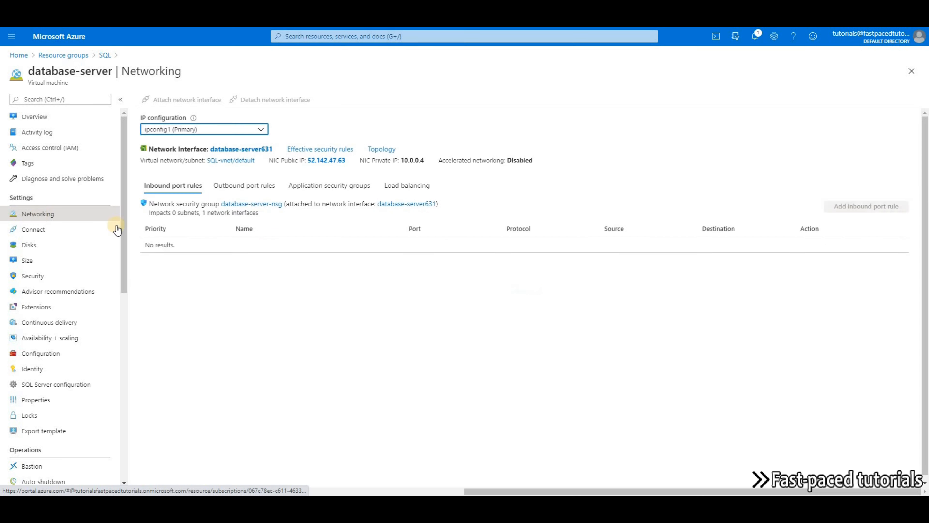
click(380, 149)
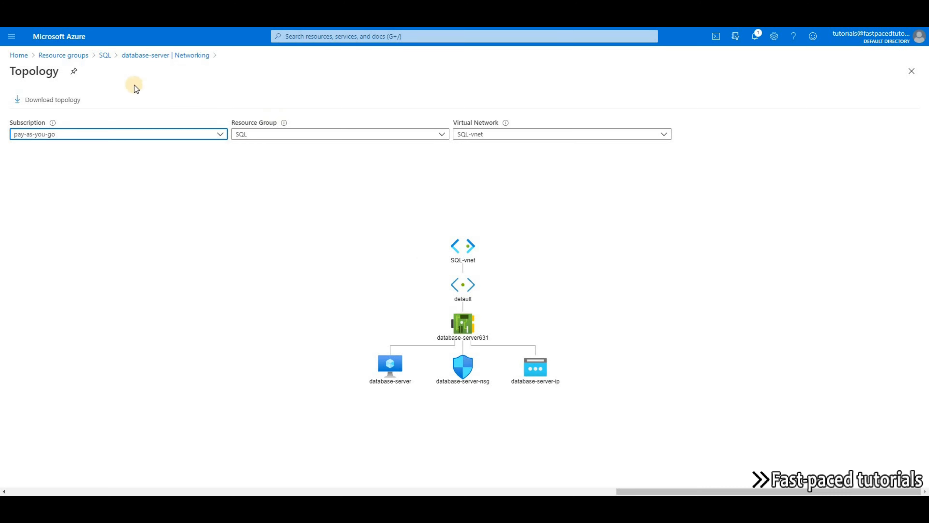
click(147, 56)
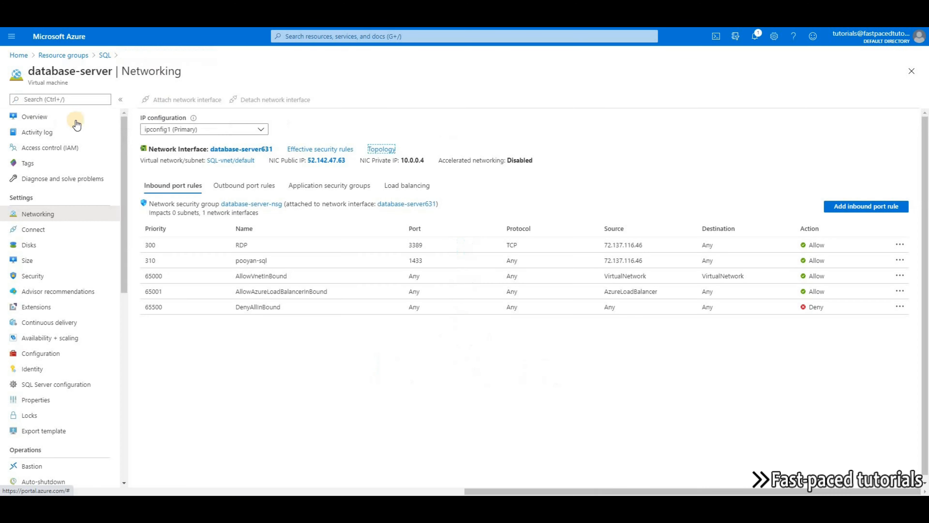
click(34, 122)
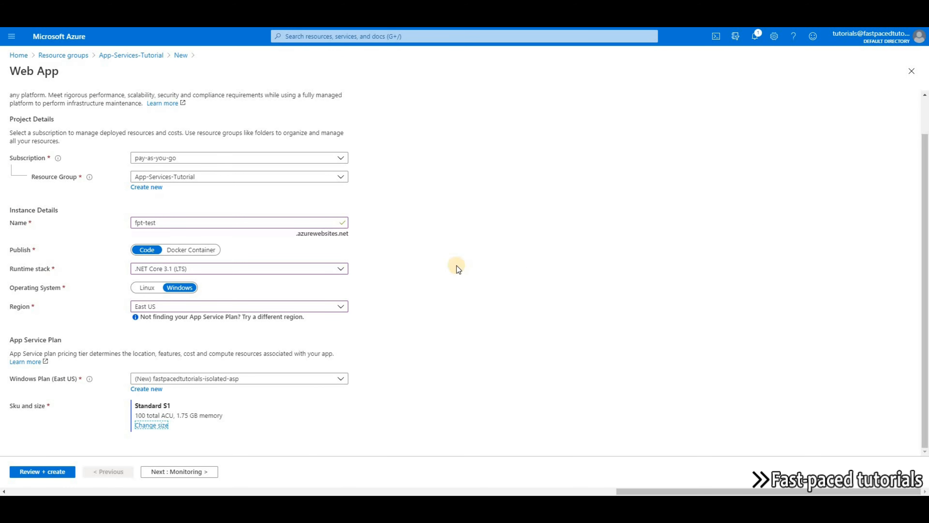
- Compare the Isolated and Production pricing tiers available for the new fpt-test web app's Windows plan
click(151, 426)
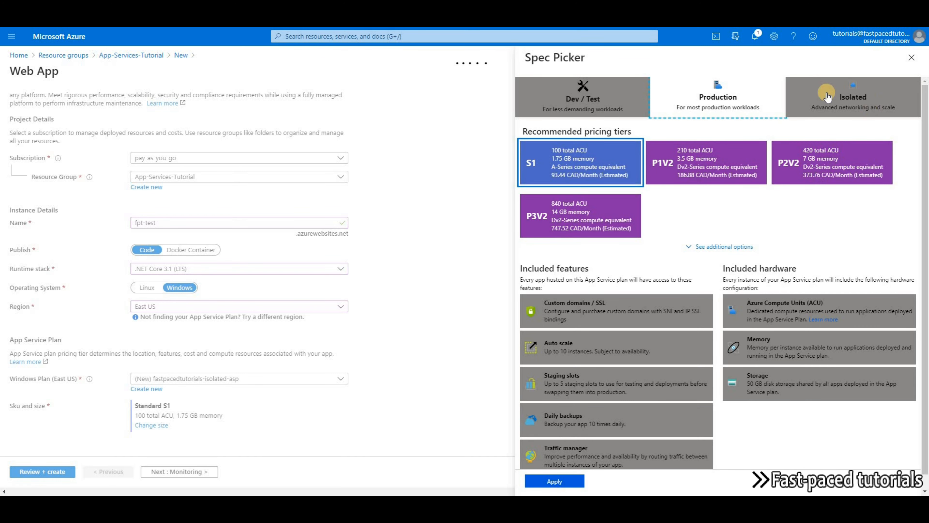
click(868, 102)
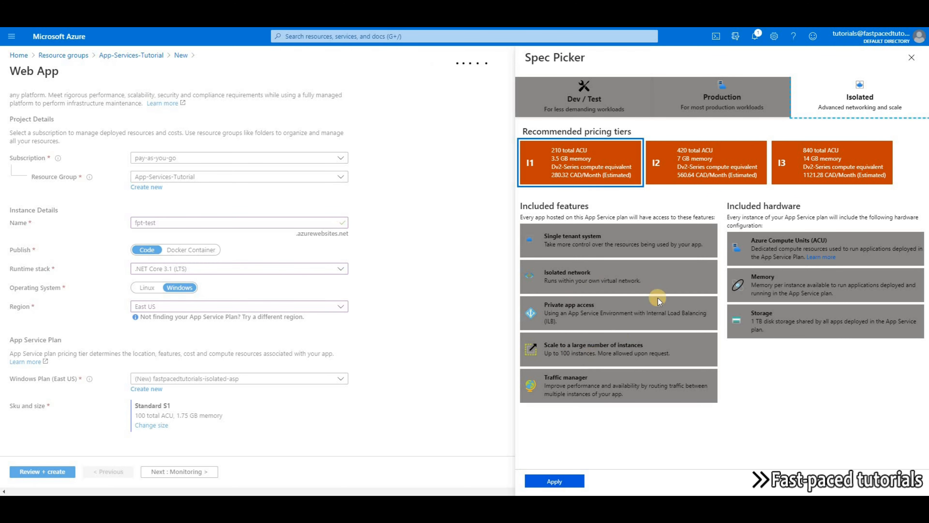
click(723, 106)
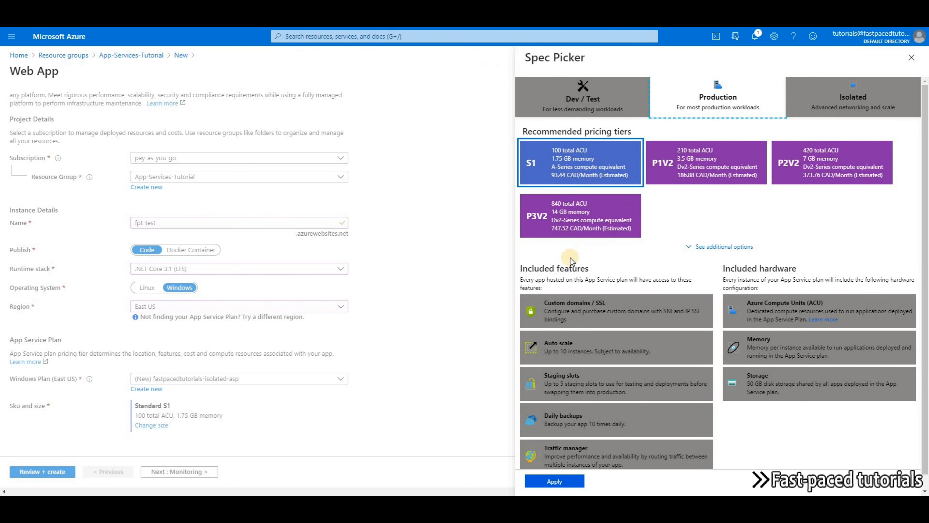
scroll(666, 278, down, 1)
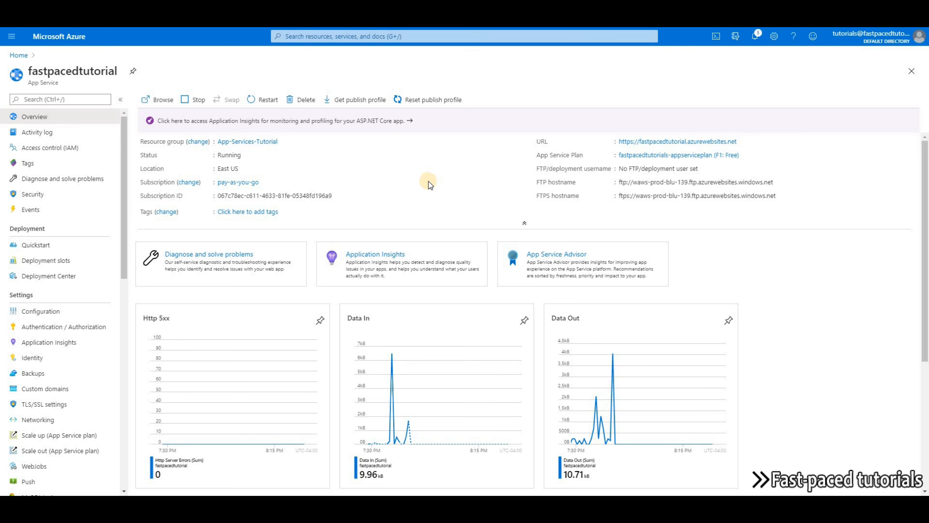
- Open the networking settings of the fastpacedtutorial app service
scroll(256, 220, down, 1)
scroll(87, 270, down, 2)
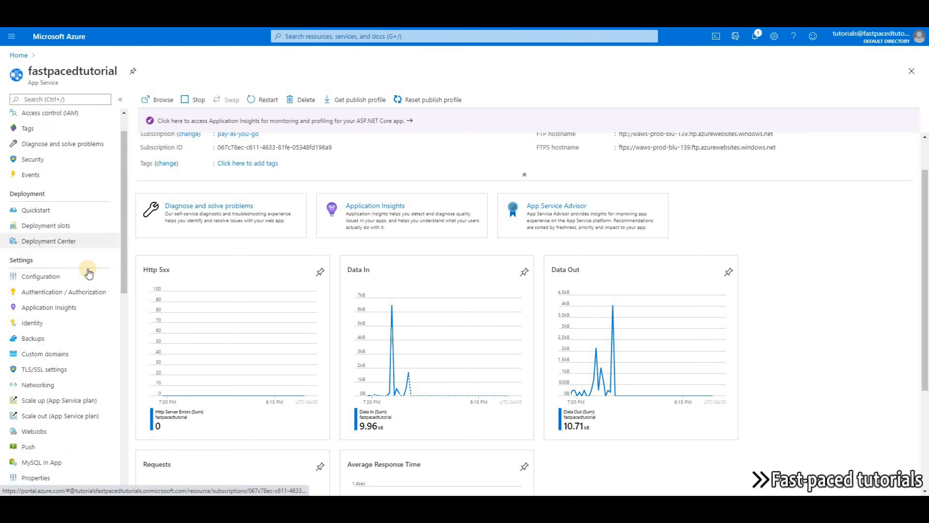
click(40, 323)
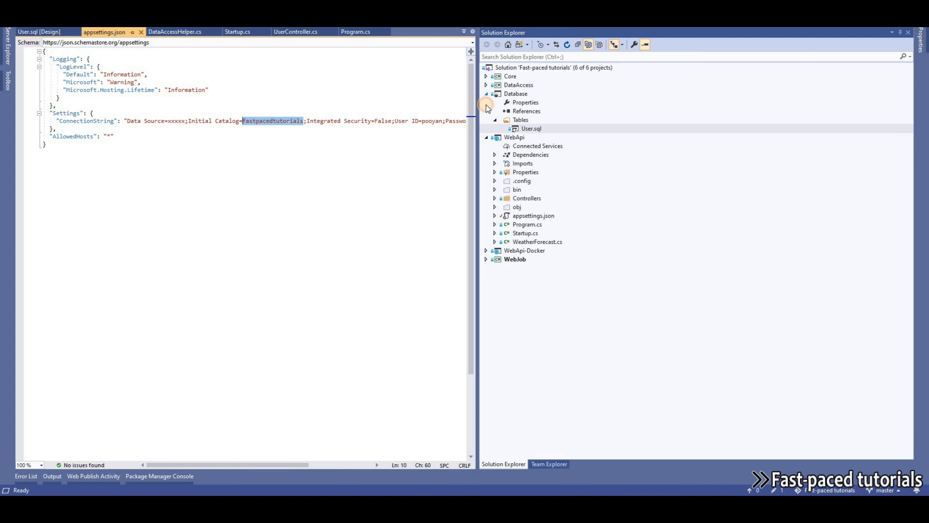
- In Visual Studio, view the User.sql table definition in the Database project, and collapse the project
click(486, 94)
click(487, 102)
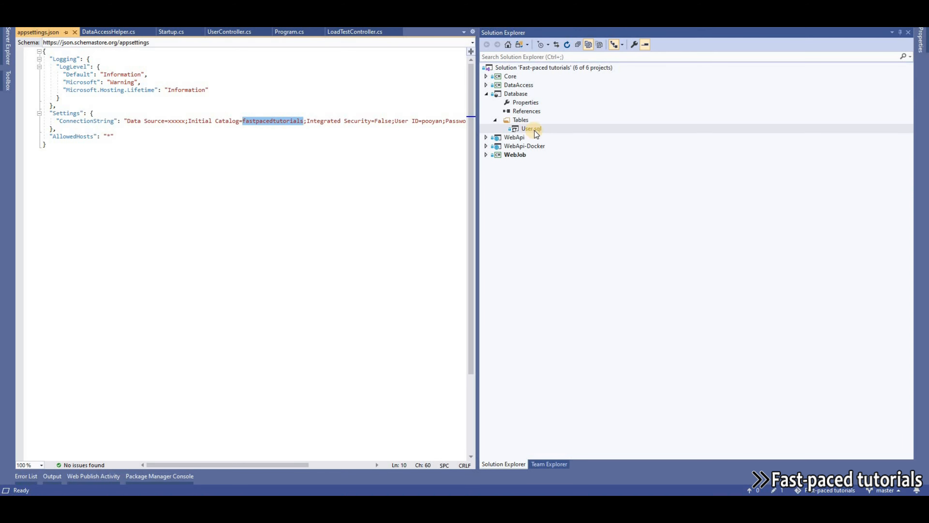
double_click(534, 128)
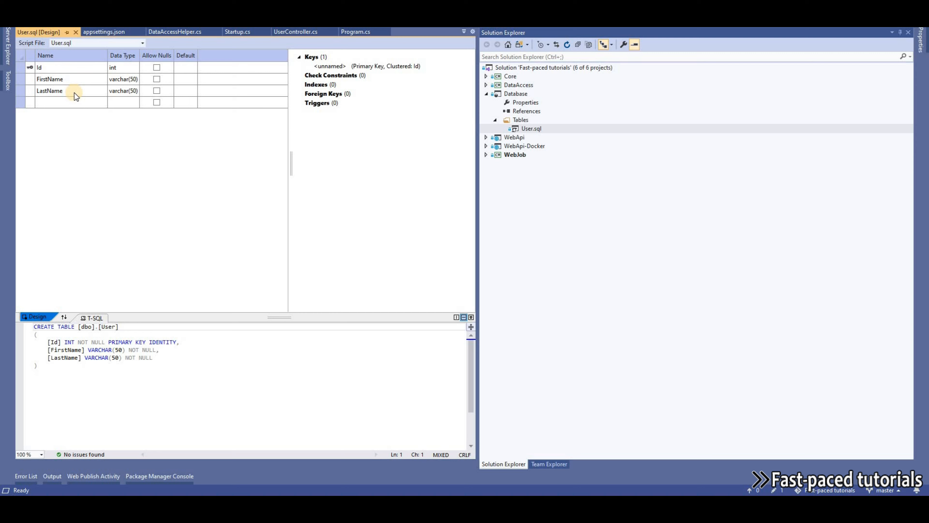
click(486, 94)
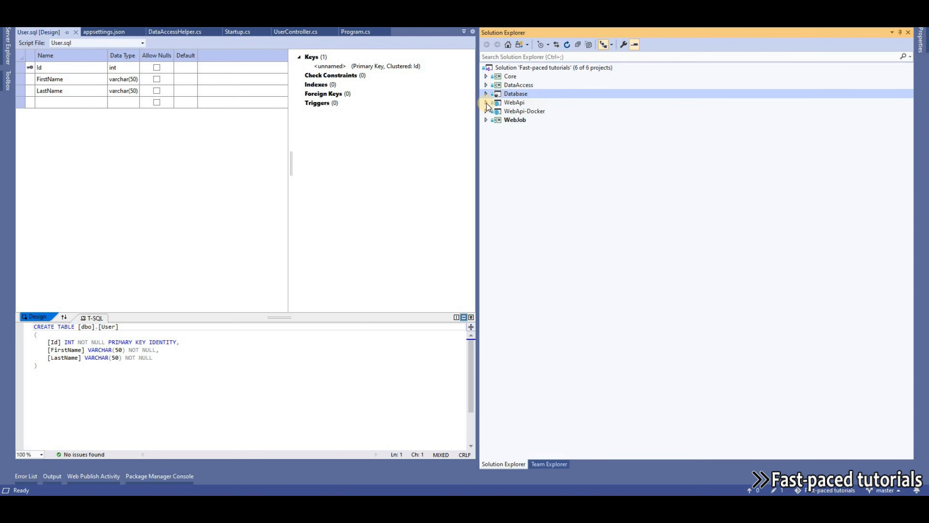
- Open UserController.cs in the WebApi project and examine its Select query and the injected IDataAccessHelper
click(486, 101)
click(496, 164)
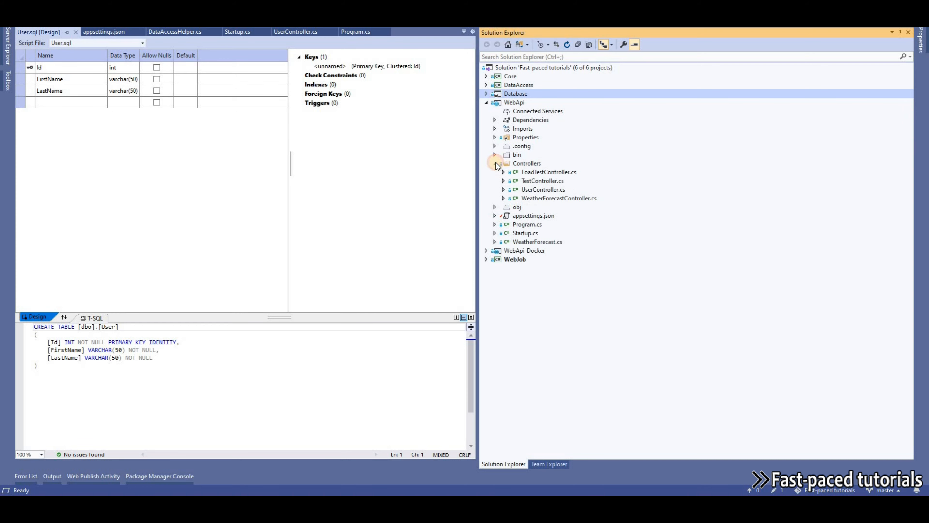
double_click(548, 190)
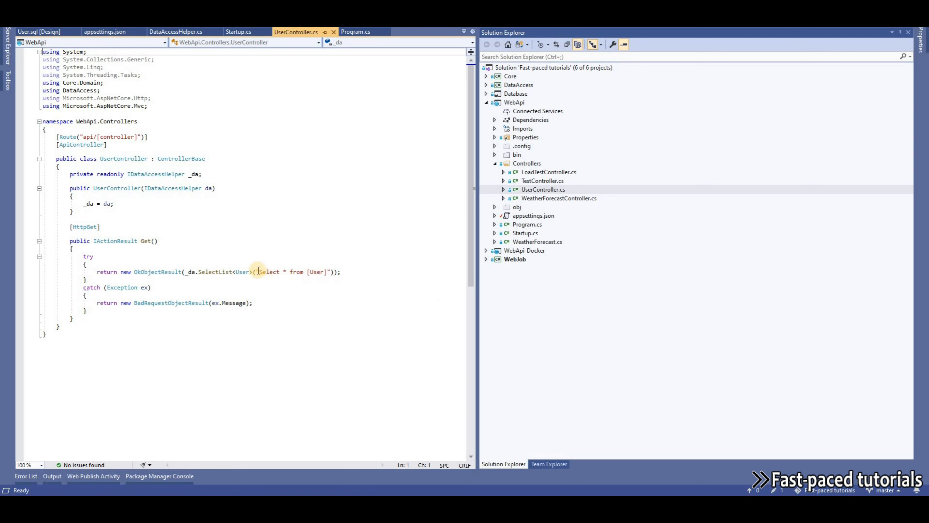
drag(260, 272, 327, 272)
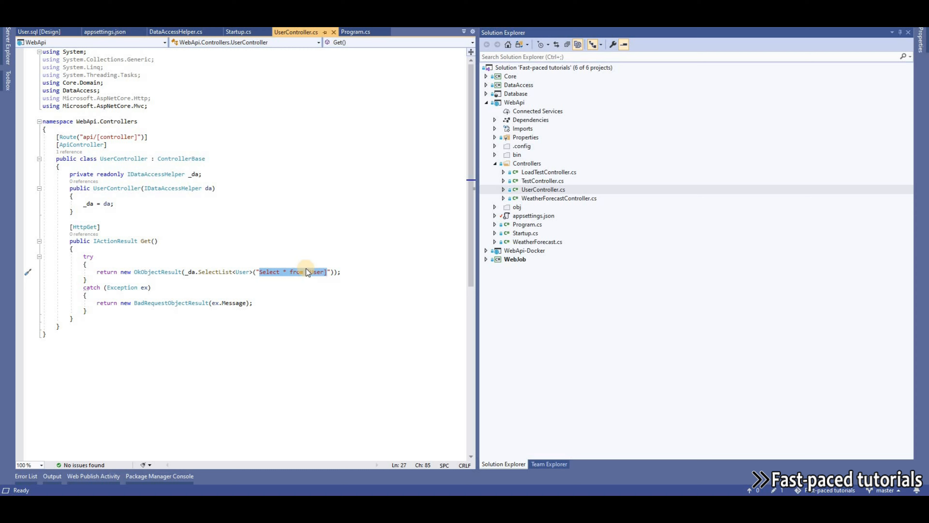
click(215, 295)
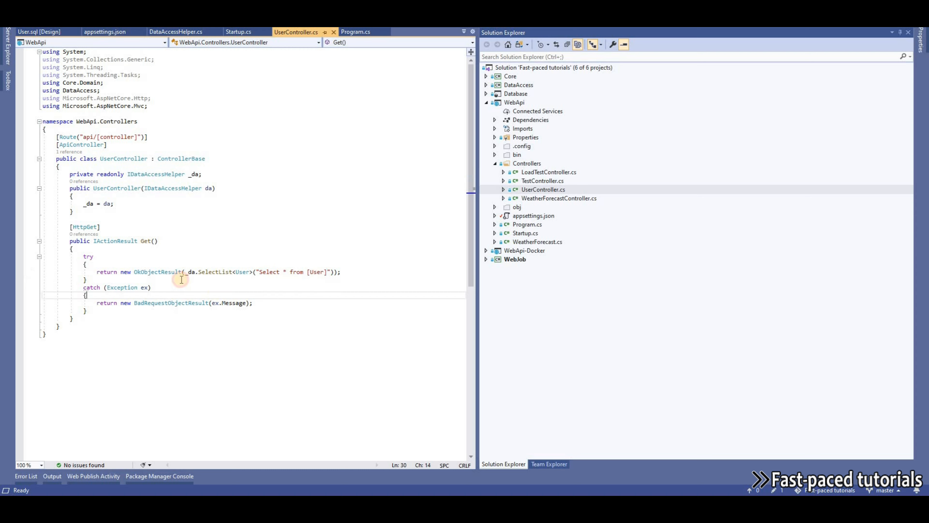
click(165, 188)
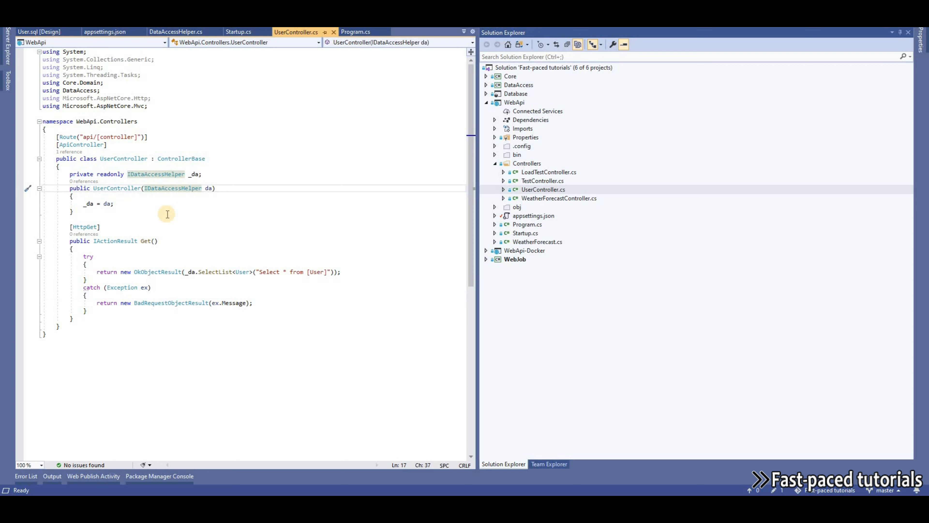
- Examine the DataAccessHelper.cs class and the IDataAccessHelper.cs interface in the DataAccess project
double_click(519, 85)
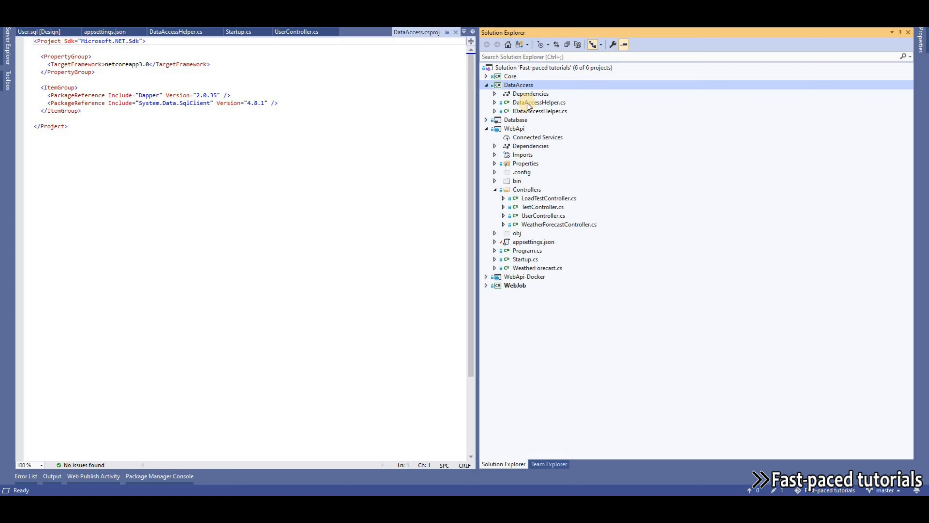
double_click(528, 103)
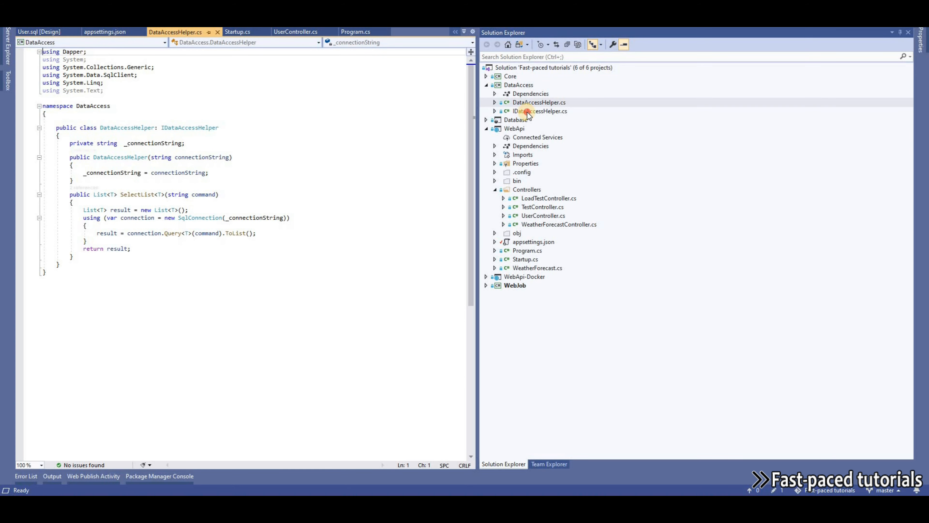
double_click(527, 112)
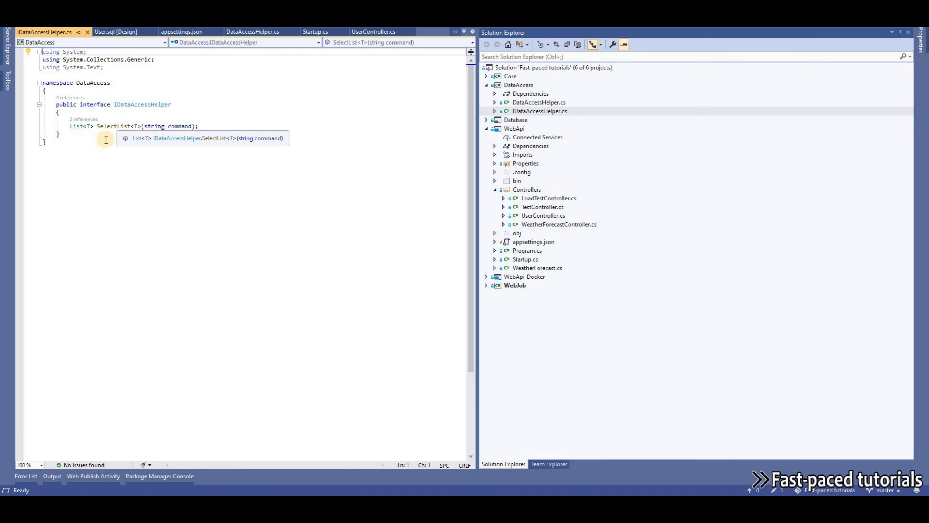
double_click(536, 102)
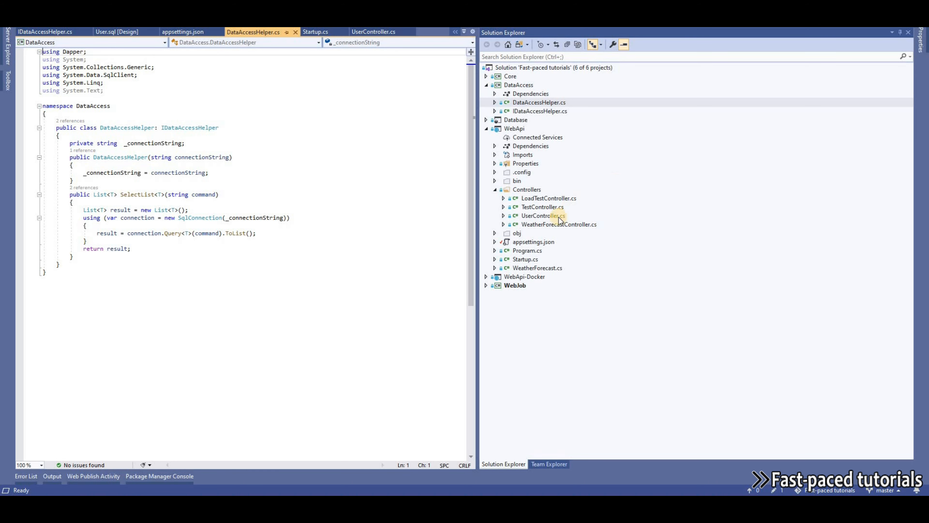
- Return to UserController.cs to review its SelectList call, and collapse the DataAccess project
double_click(534, 215)
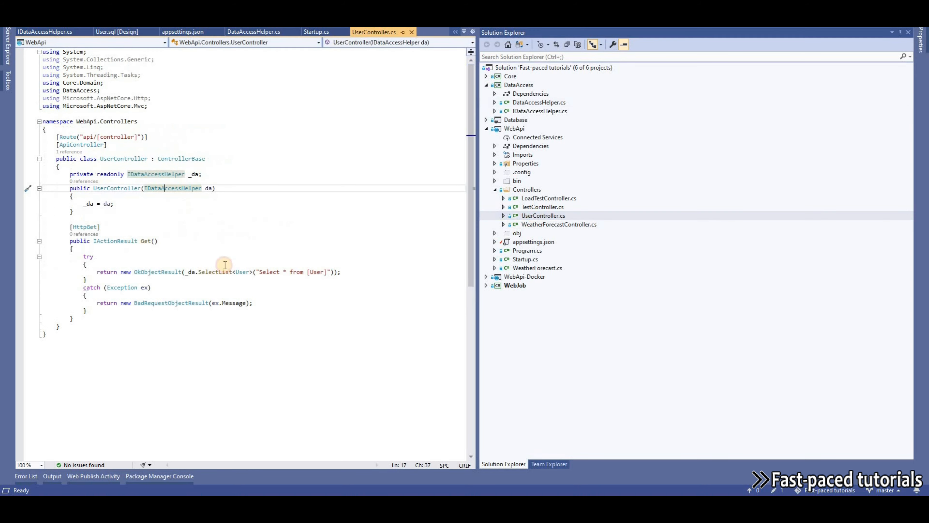
click(287, 310)
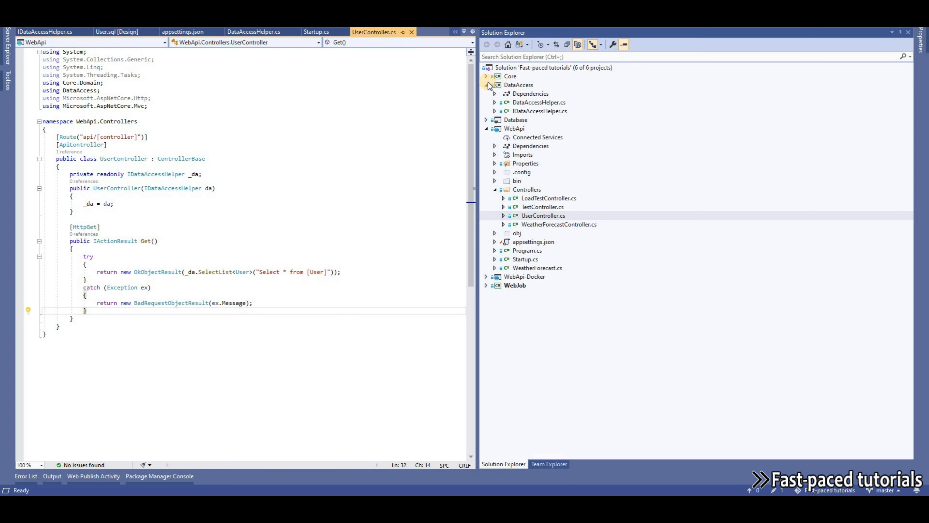
click(487, 84)
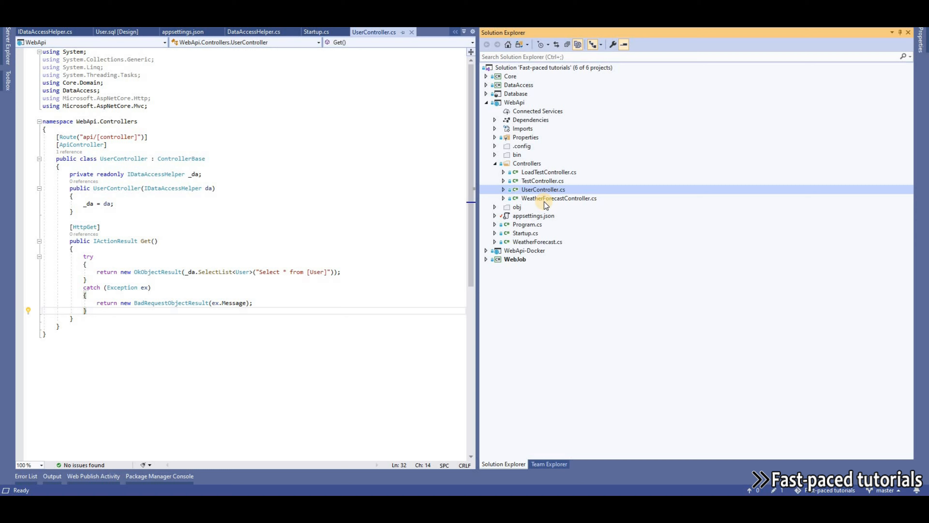
- Set the connection string's Data Source in appsettings.json to database-server's private IP 10.0.0.4, copied from the Azure portal, and save
double_click(530, 216)
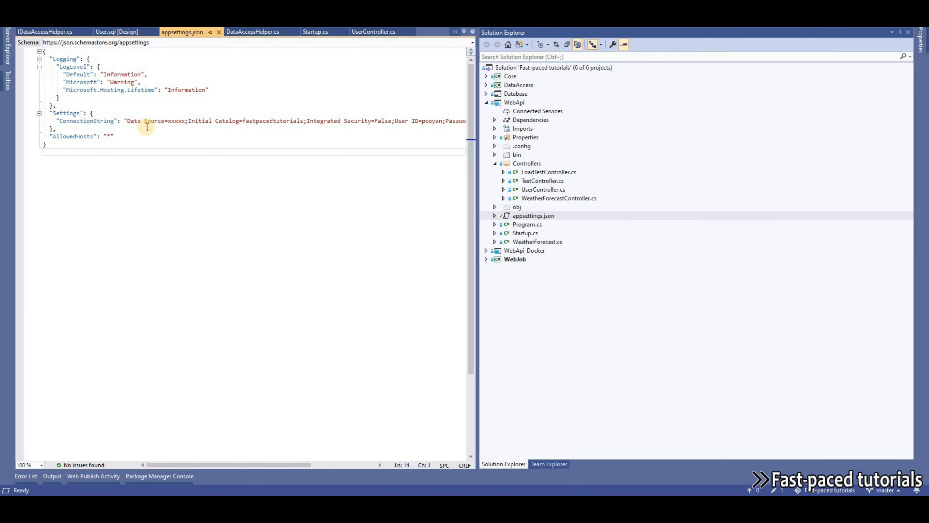
double_click(176, 121)
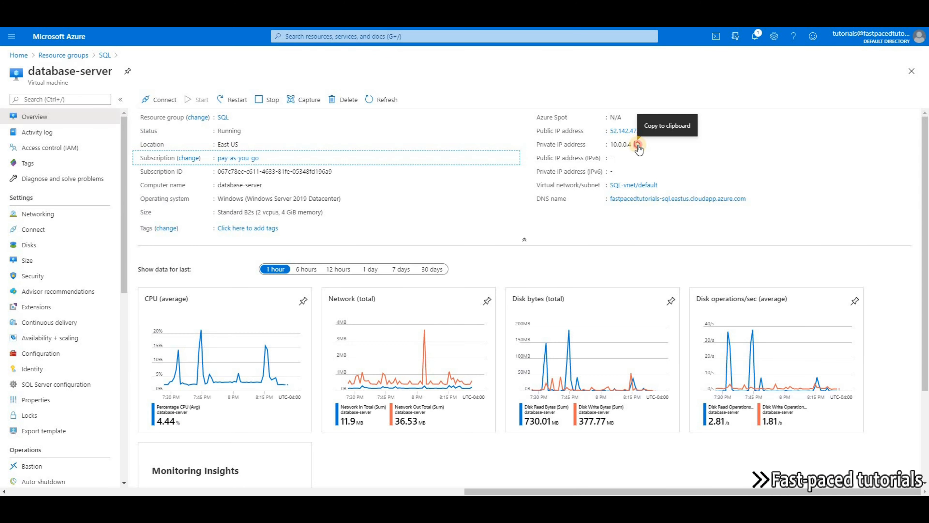
click(637, 144)
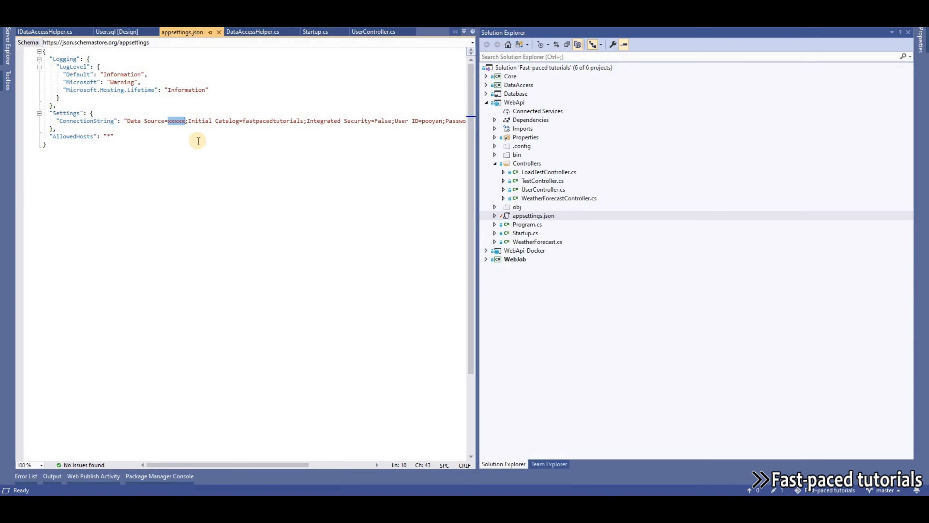
key(ctrl+v)
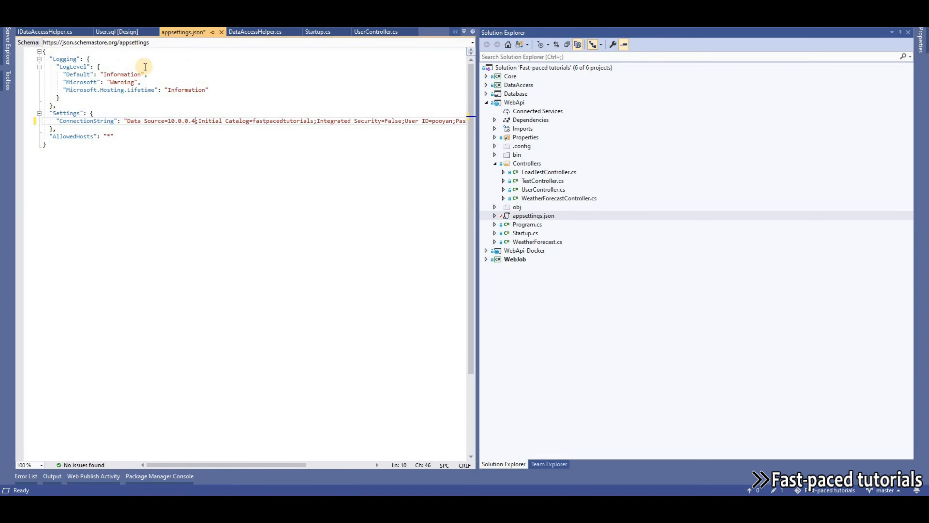
key(ctrl+s)
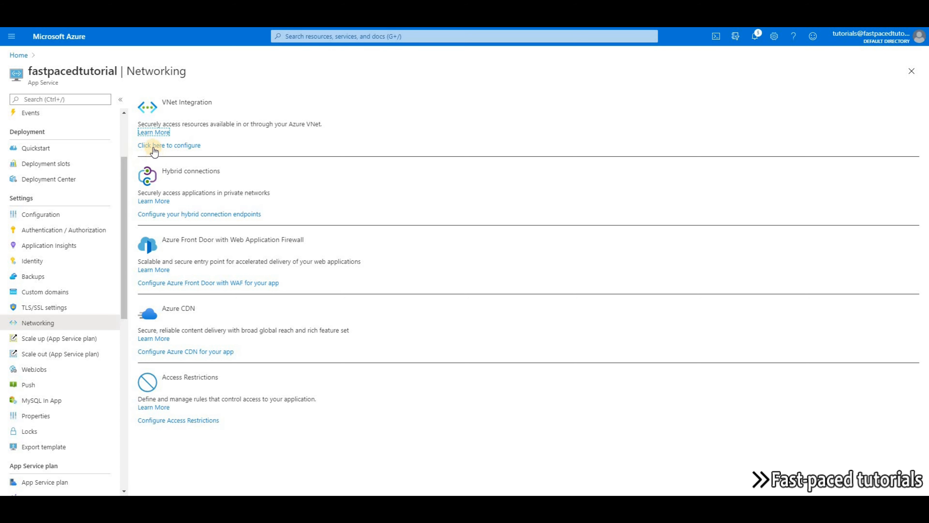
- In the Azure portal, upgrade fastpacedtutorial's plan to the S1 production tier from VNet Integration and refresh the VNet configuration
click(188, 146)
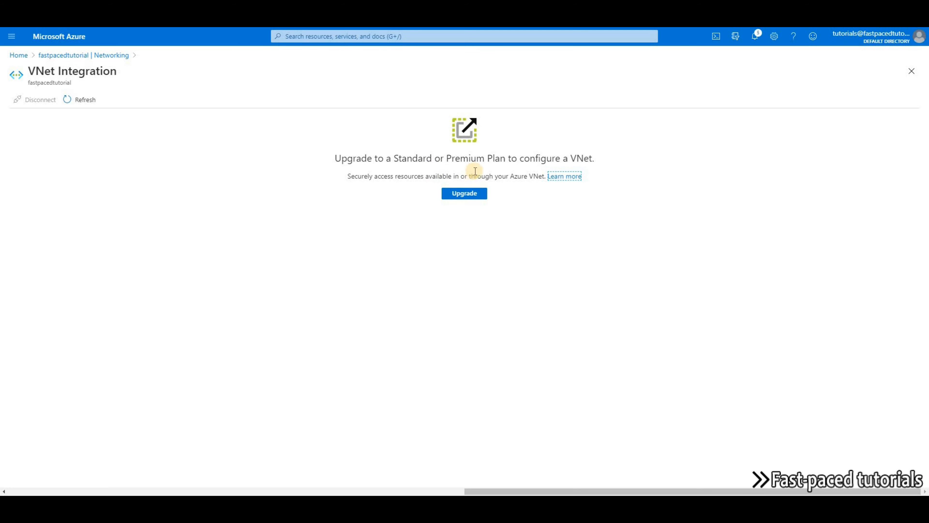
click(471, 193)
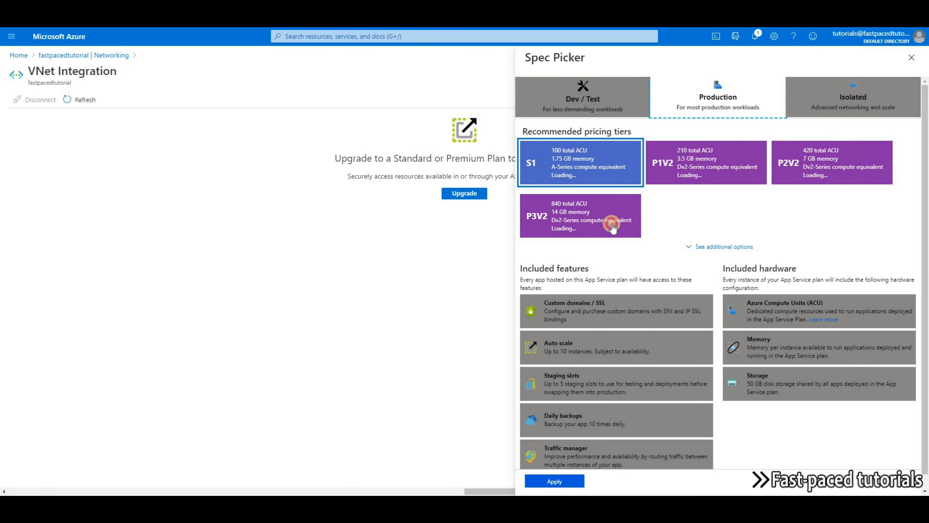
click(562, 478)
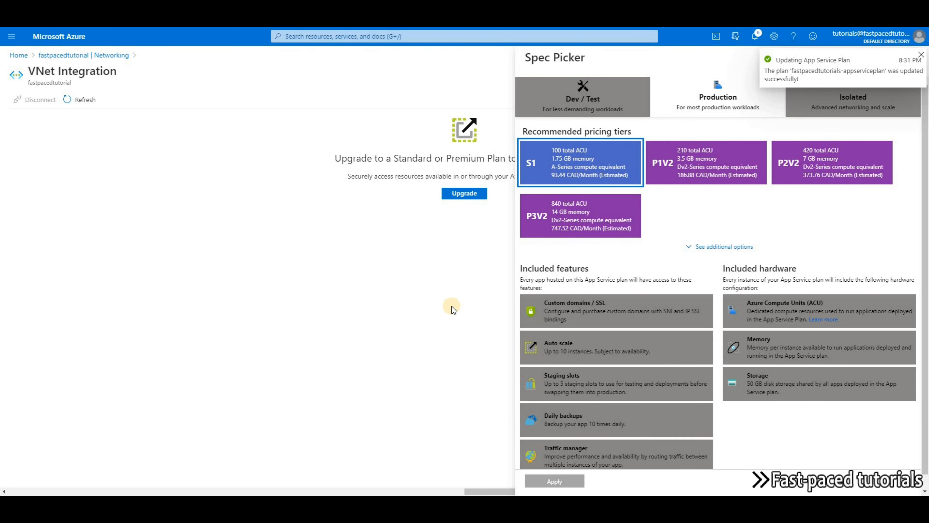
click(81, 99)
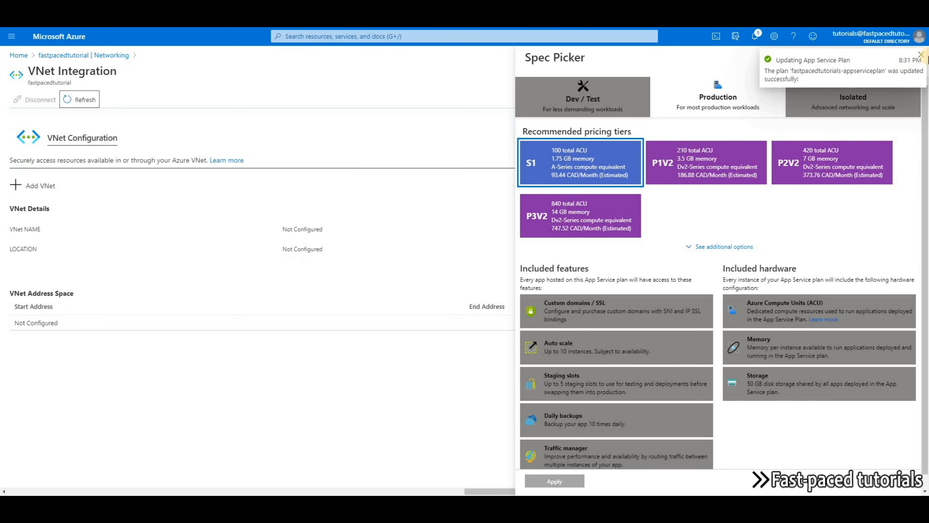
- Close the pricing tier picker, start adding a VNet to the app service, and choose SQL-vnet (East US) as the virtual network
click(922, 55)
click(915, 58)
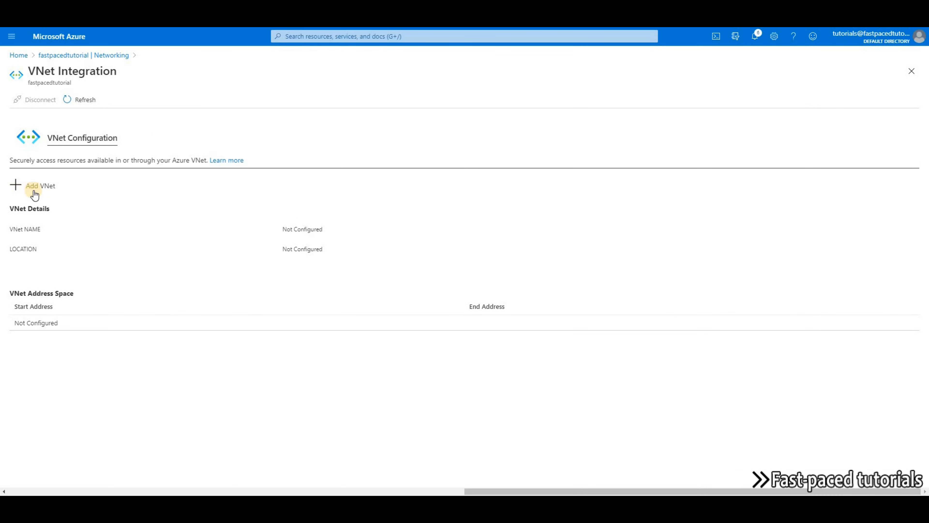
click(39, 185)
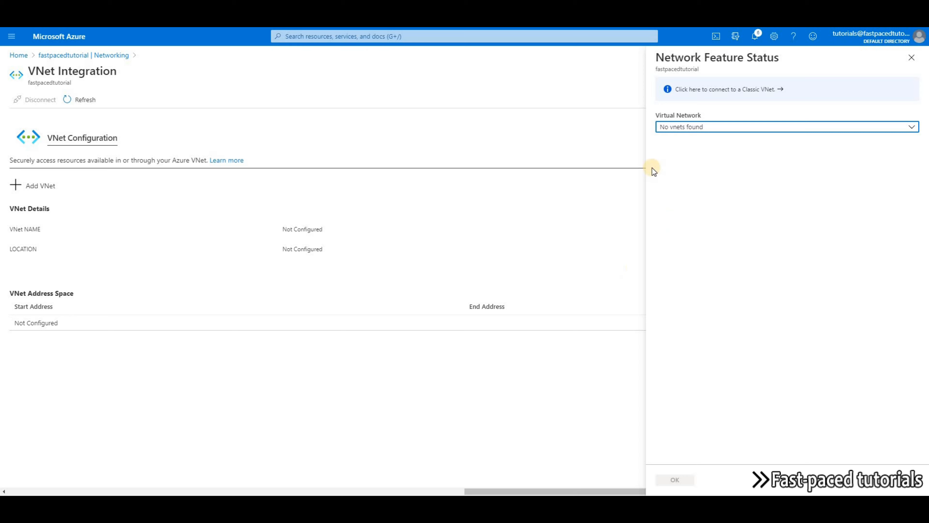
click(764, 126)
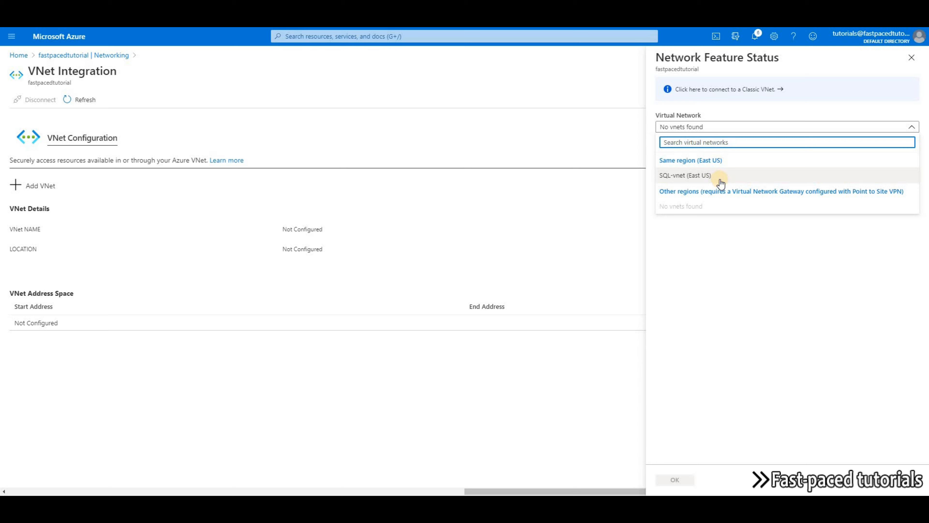
click(702, 175)
- Check which existing subnets of SQL-vnet are available for integration
click(702, 158)
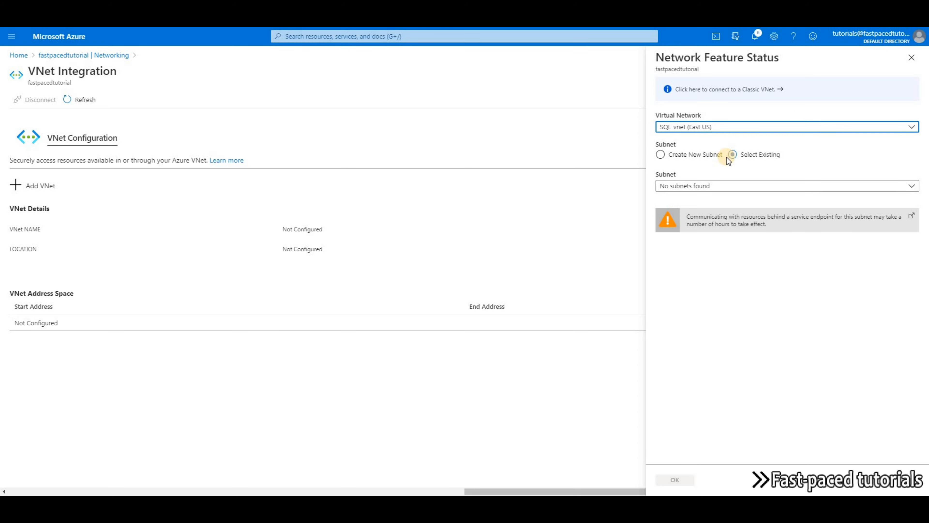
click(727, 158)
click(735, 186)
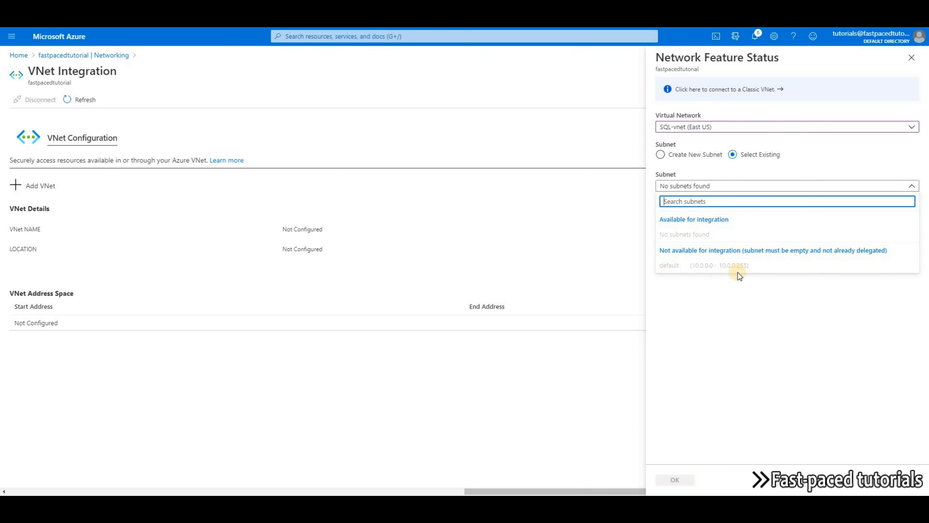
- Choose to create a new subnet in SQL-vnet and name it appservices-integration
click(661, 154)
click(686, 187)
text(appse)
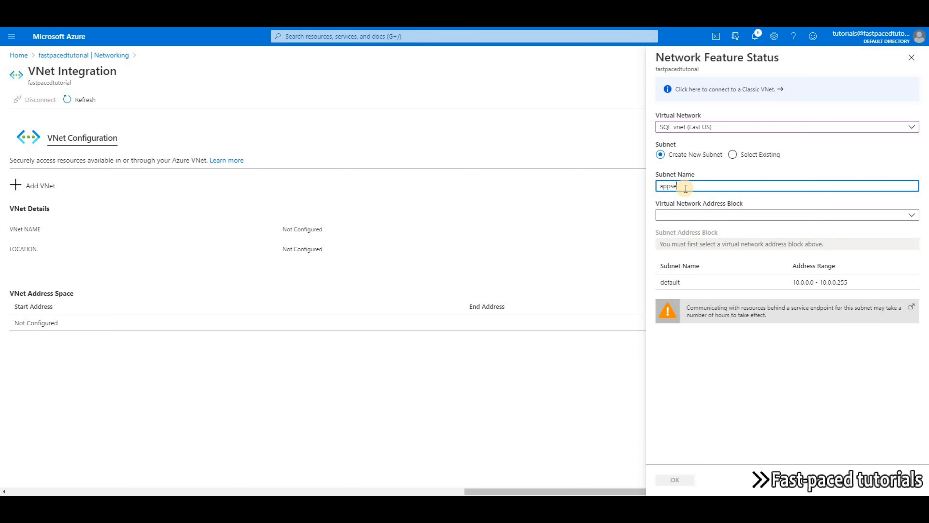
text(rvices-integration)
key(Tab)
- Set the virtual network address block to 10.0.0.0/16 and the subnet address block to 10.0.1.0/24, and confirm the VNet integration
click(873, 215)
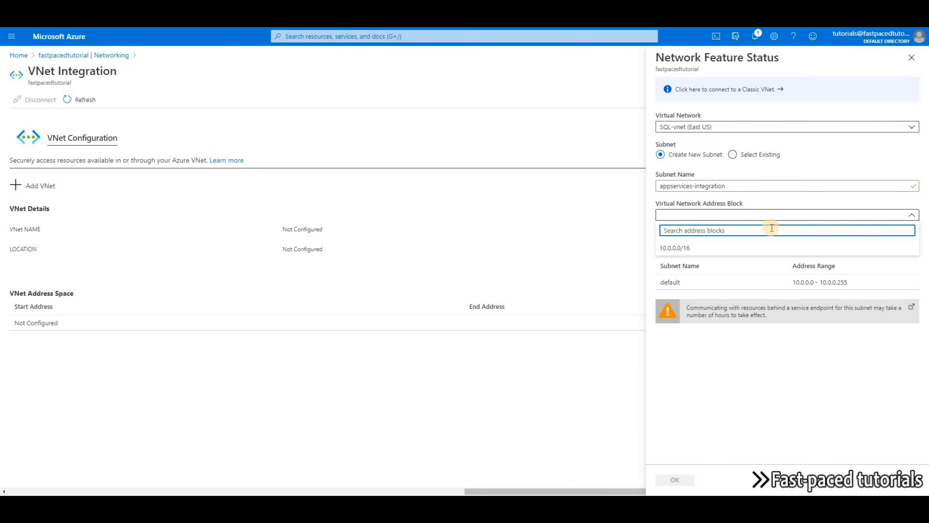
click(672, 250)
click(660, 244)
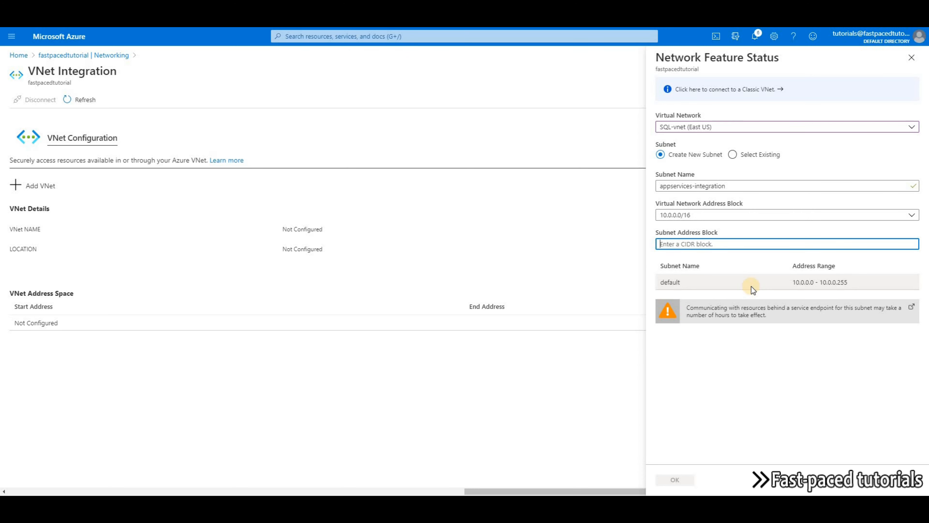
text(10)
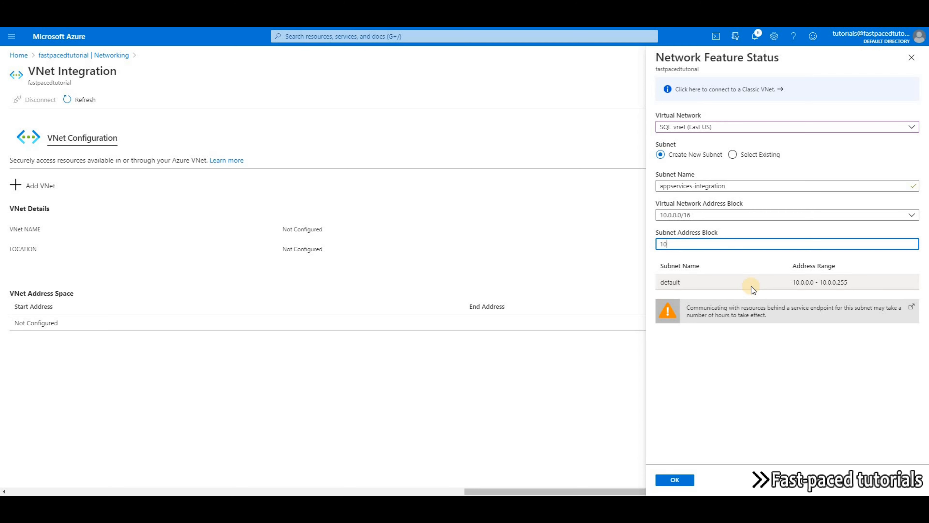
text(.0.1)
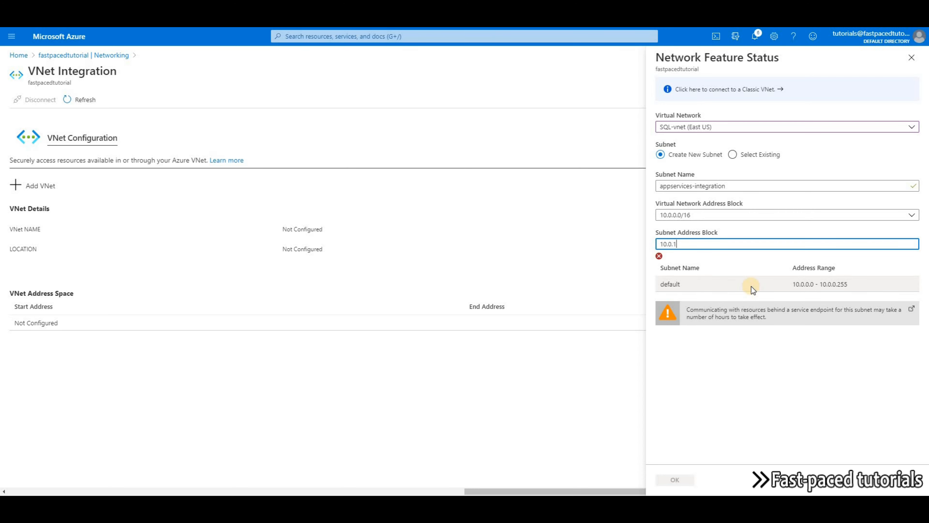
text(.0/24)
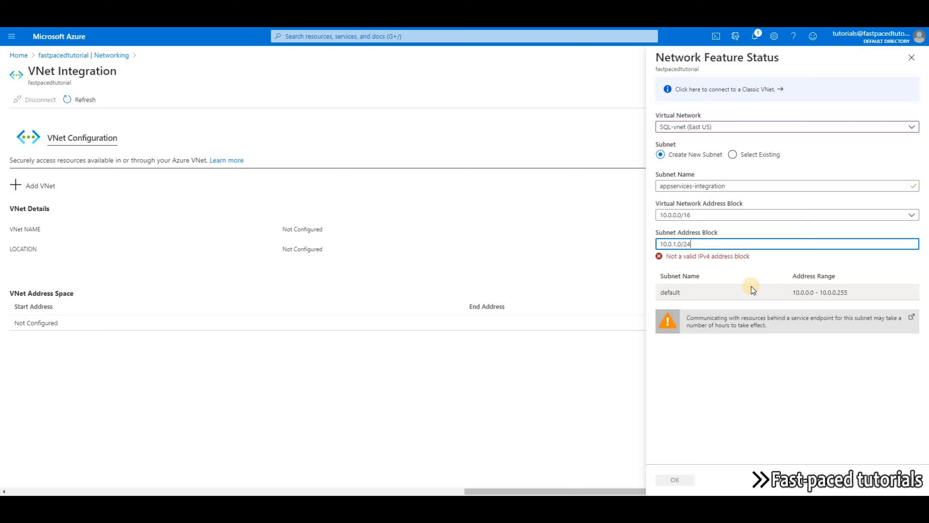
click(675, 479)
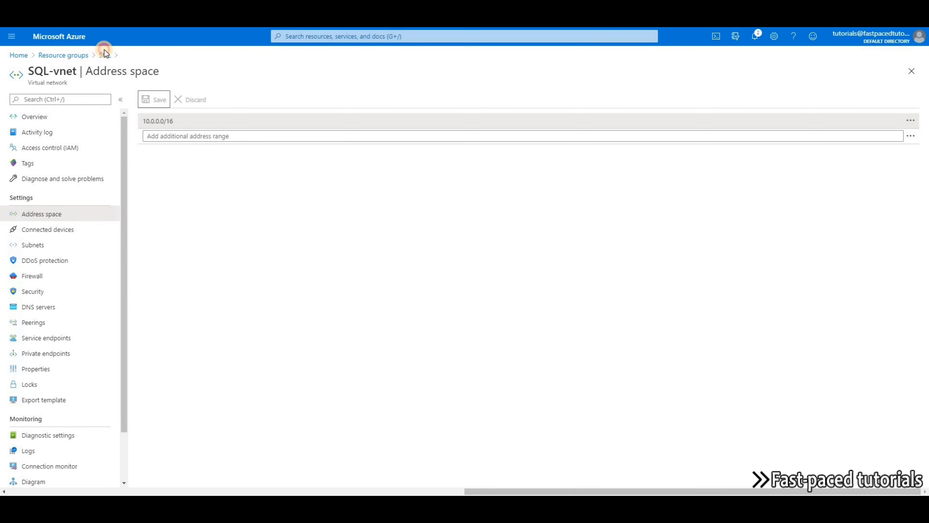
- Return to the SQL resource group, open the SQL-vnet virtual network and view its subnets
click(104, 54)
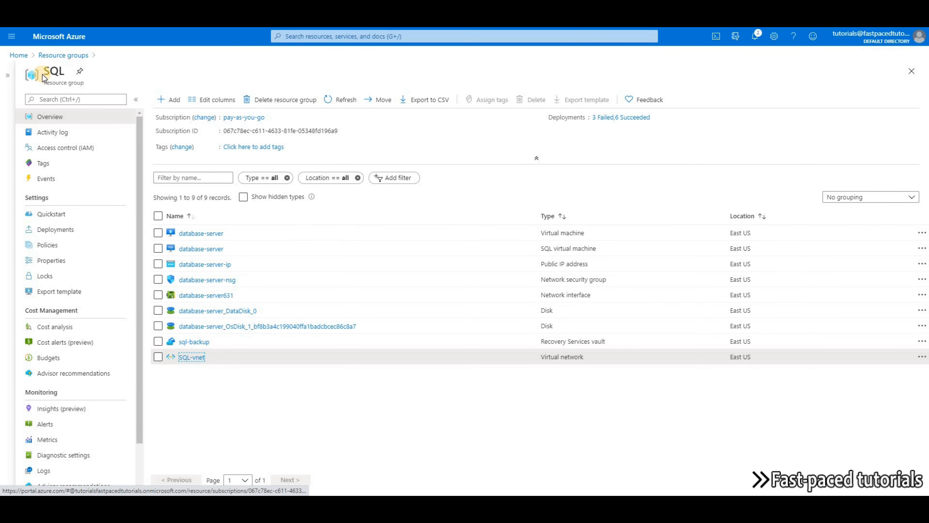
click(190, 358)
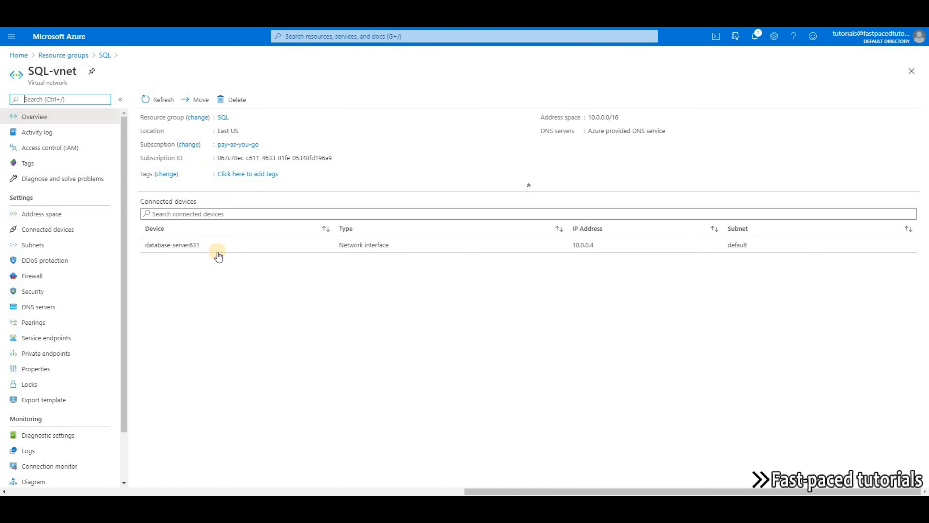
click(29, 244)
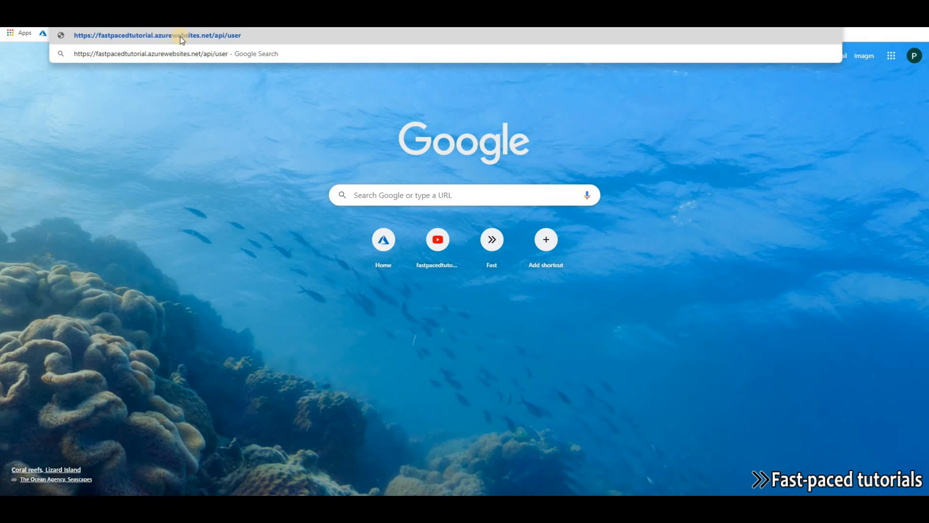
key(Return)
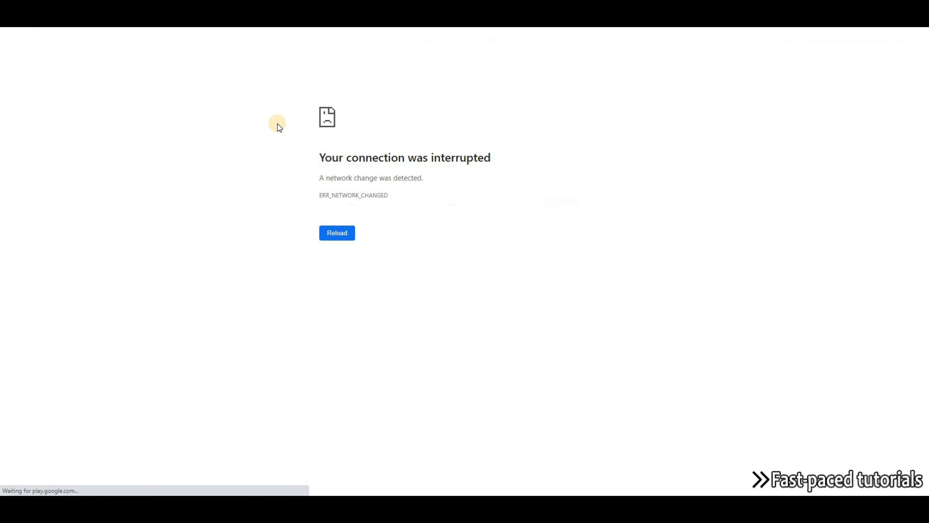